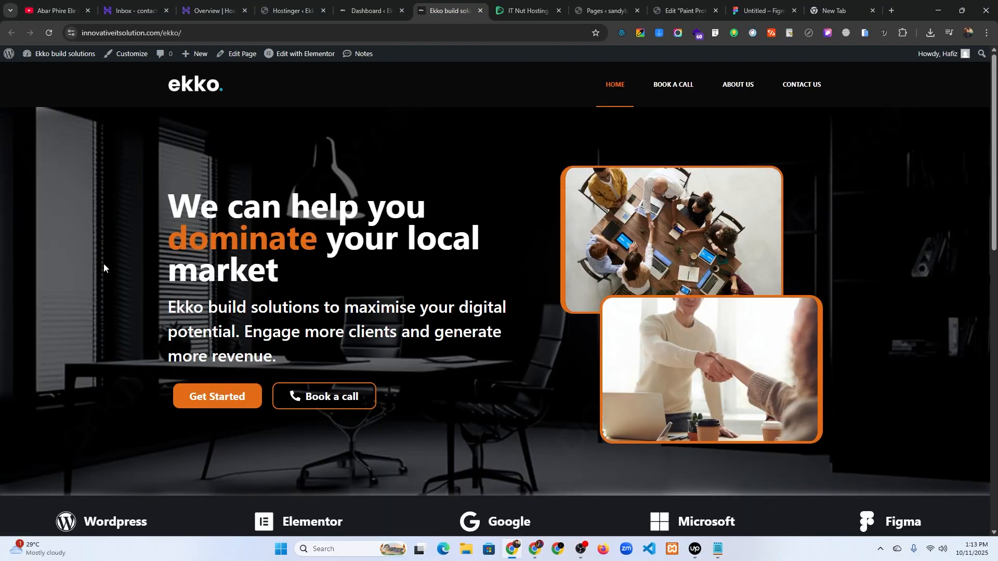
- Review the live Ekko homepage, then switch to the destination site's Hostinger admin page
scroll(131, 271, down, 7)
scroll(141, 269, down, 8)
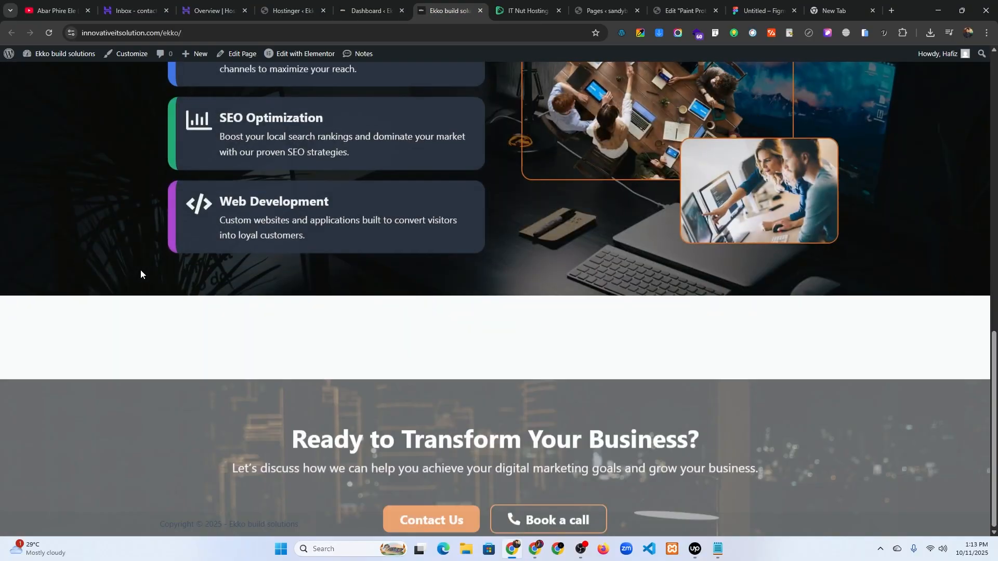
scroll(140, 270, up, 4)
scroll(140, 270, down, 4)
scroll(143, 269, up, 8)
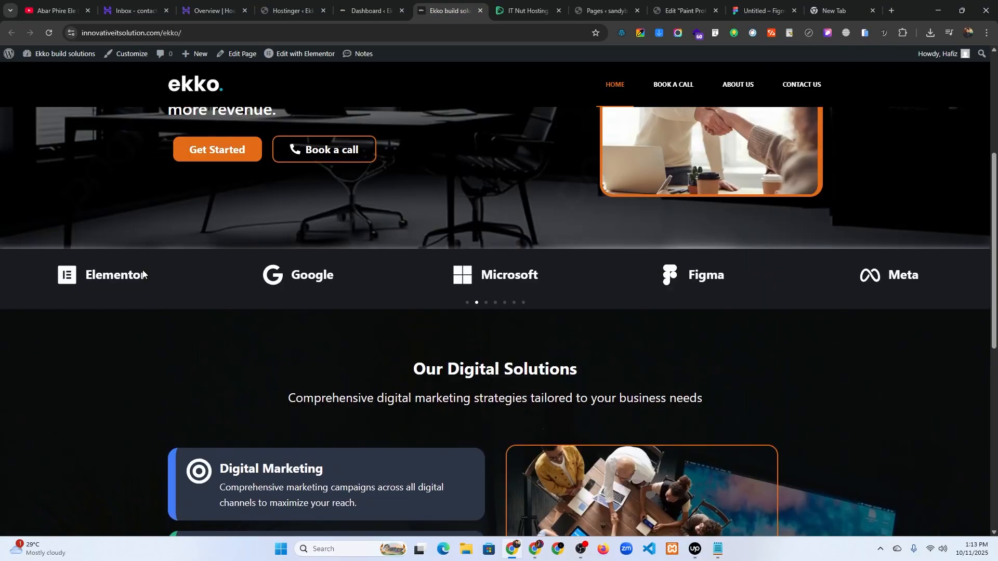
click(291, 11)
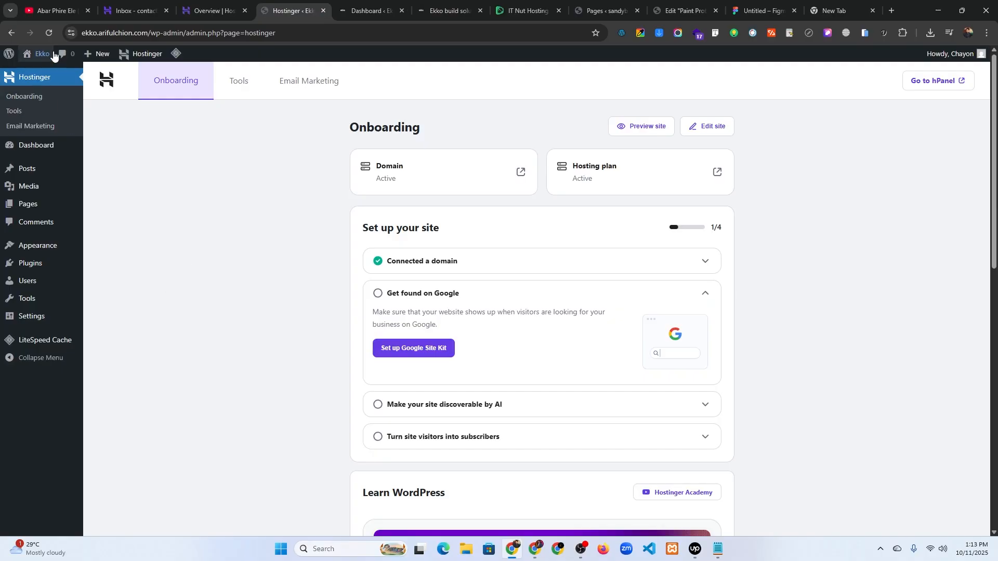
- Preview the destination site's front end in a new tab, close it, and return to the Ekko Dashboard
mouse_move(36, 54)
right_click(37, 72)
click(62, 77)
click(329, 9)
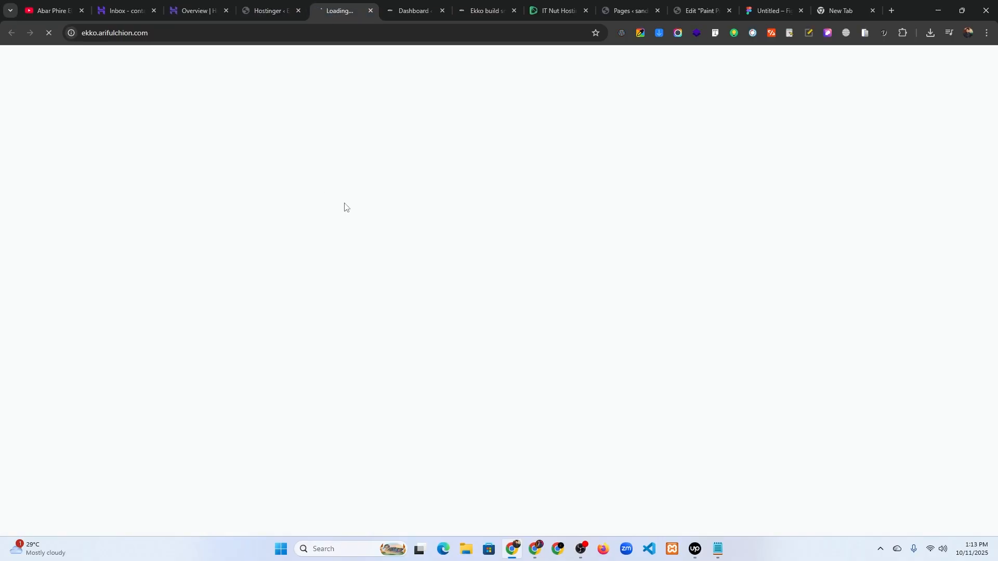
click(372, 10)
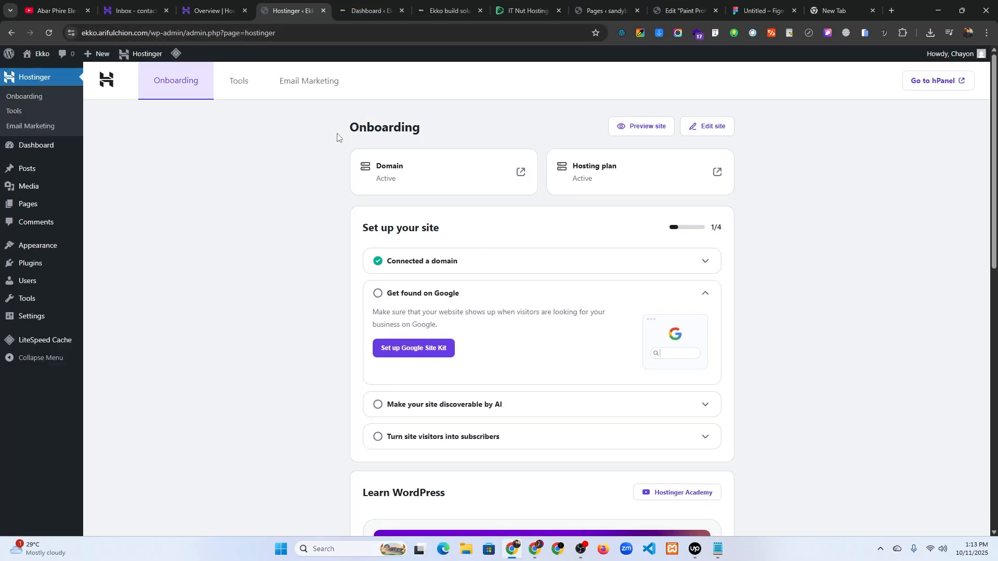
click(390, 4)
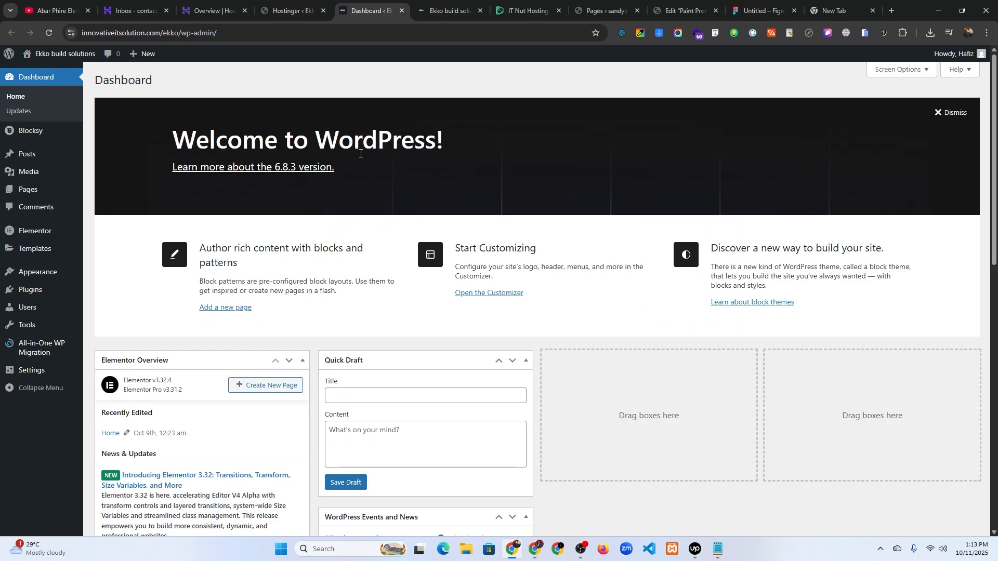
- Search plugins for 'wpvivid', then install and activate Migration, Backup, Staging – WPvivid on the Ekko site
mouse_move(23, 290)
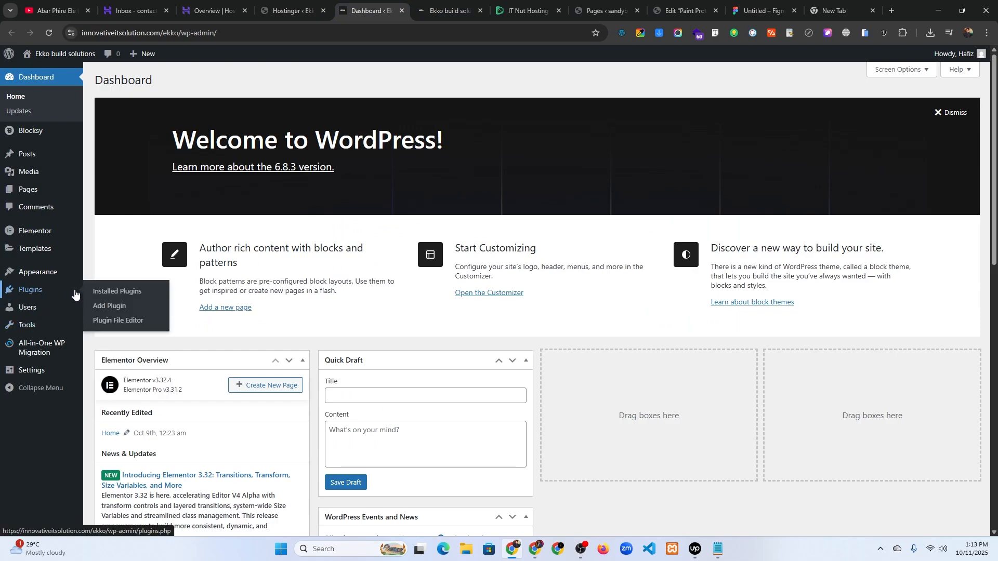
click(107, 308)
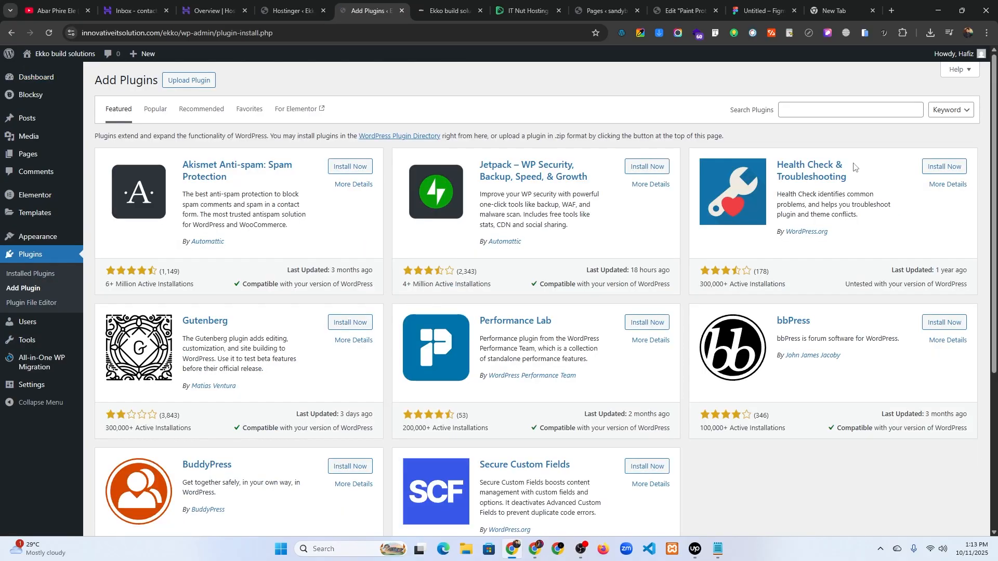
click(817, 111)
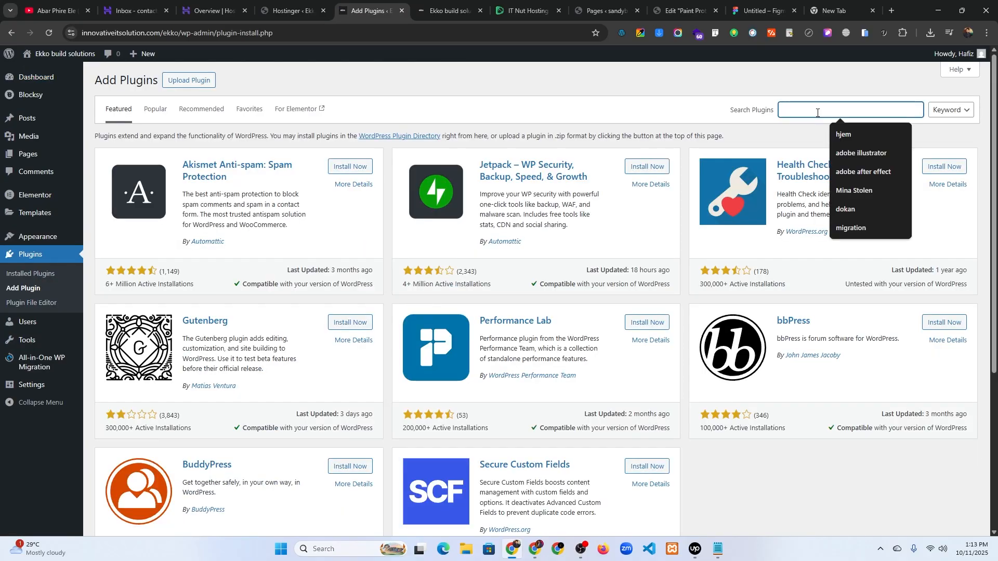
text(wpvivid)
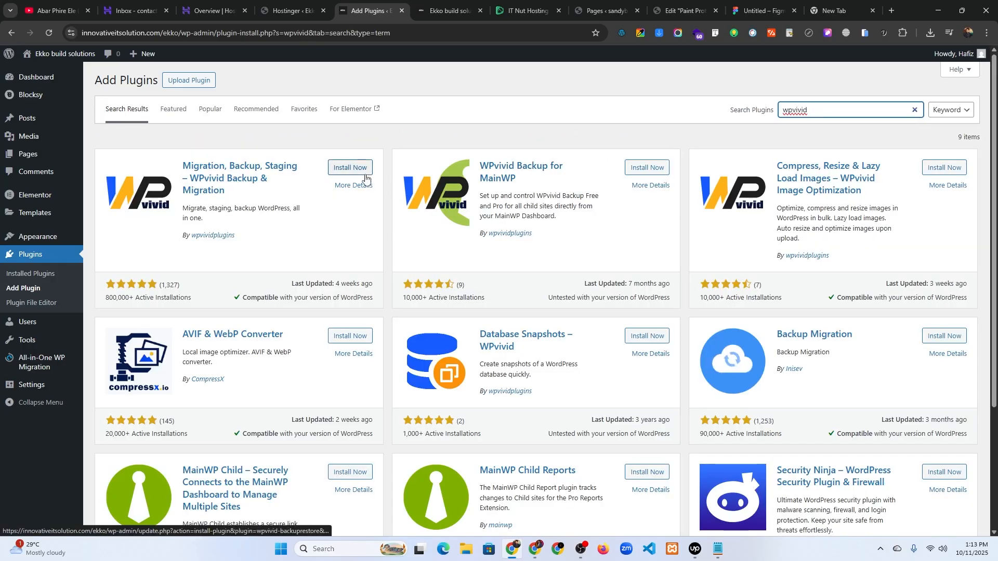
click(353, 172)
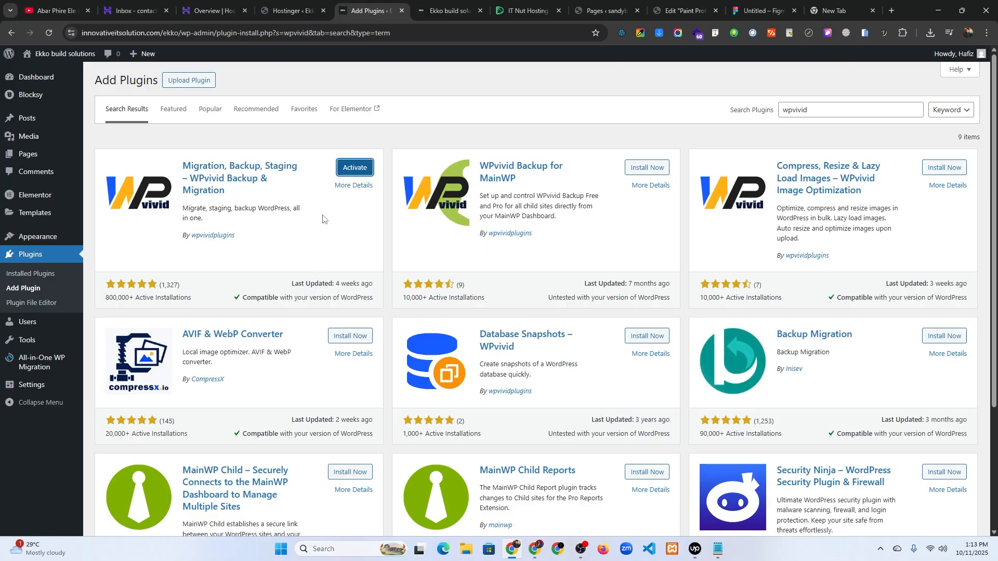
click(350, 169)
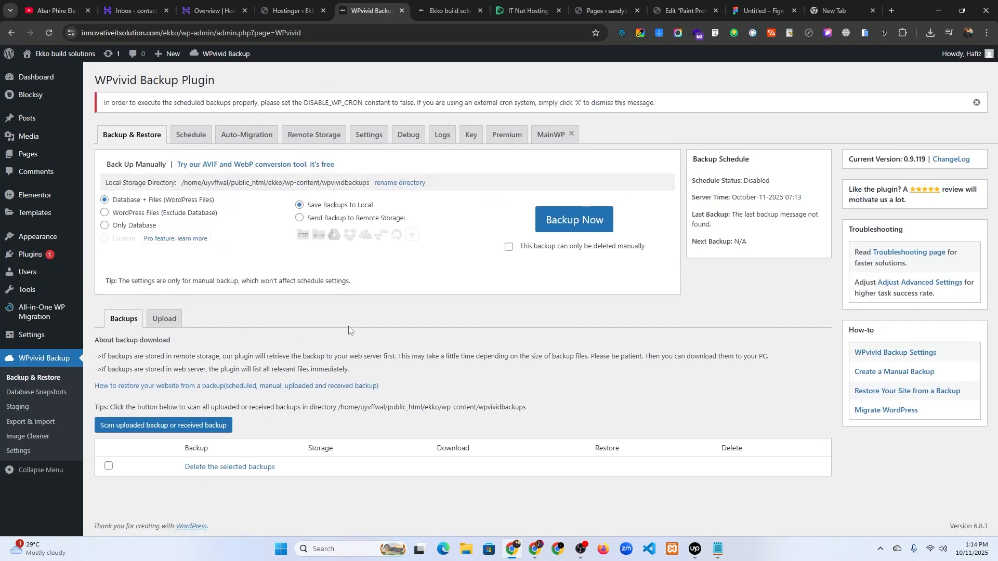
- Run a Database + Files backup saved locally, producing the 55.84 MB Oct-11-2025 07:13 backup
click(566, 230)
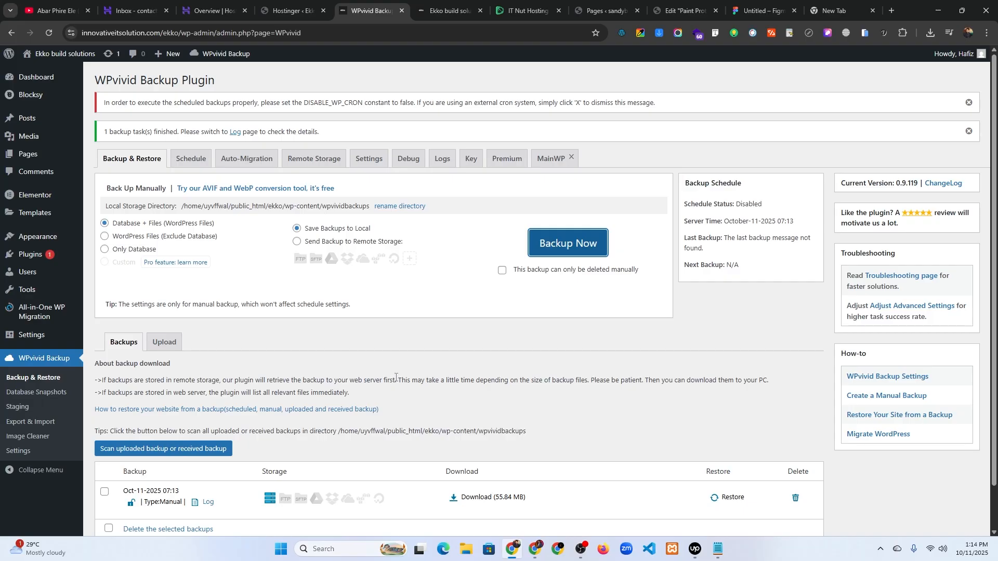
scroll(406, 377, down, 1)
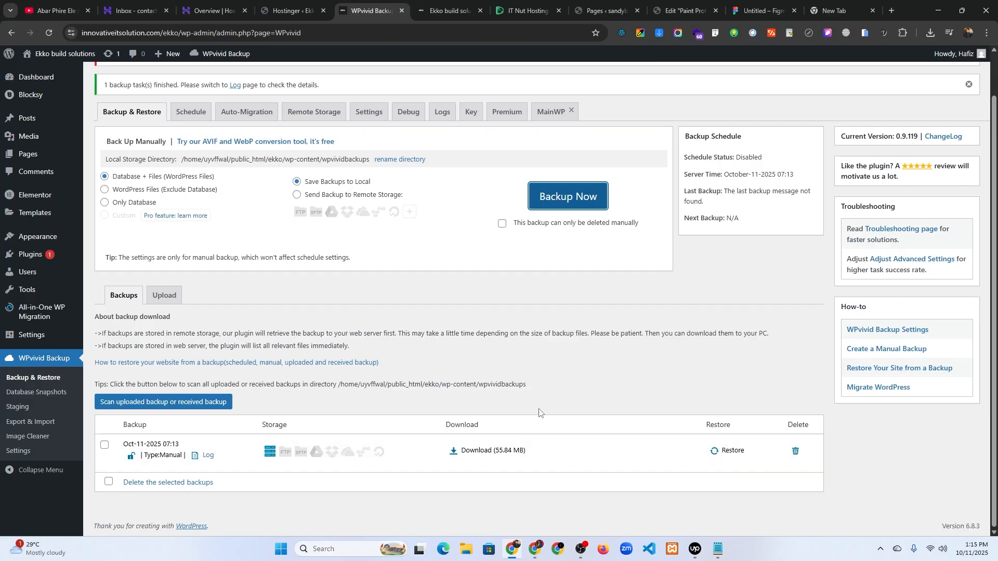
- Download the 55.84 MB backup zip, then switch to the destination site's Hostinger admin
click(469, 452)
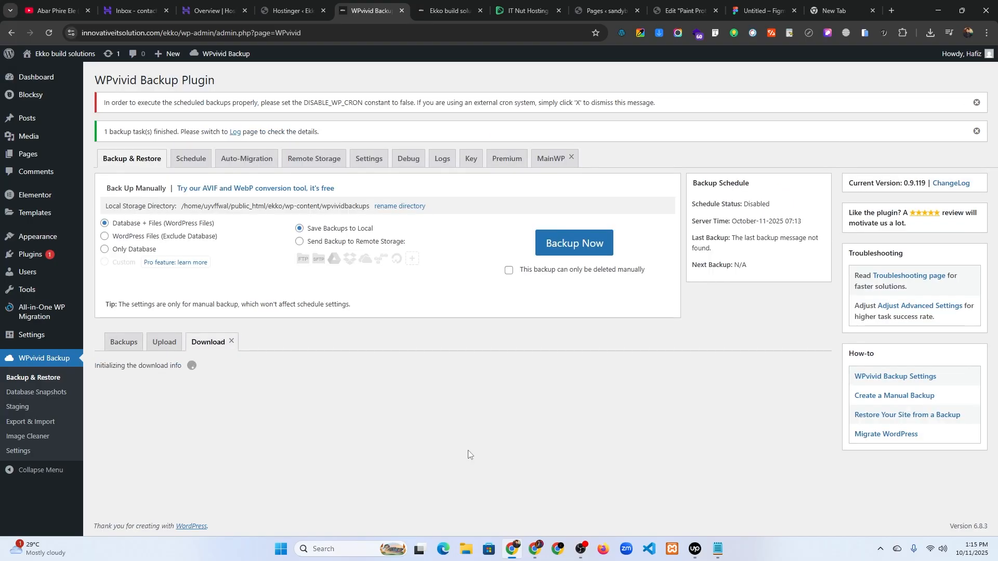
click(185, 405)
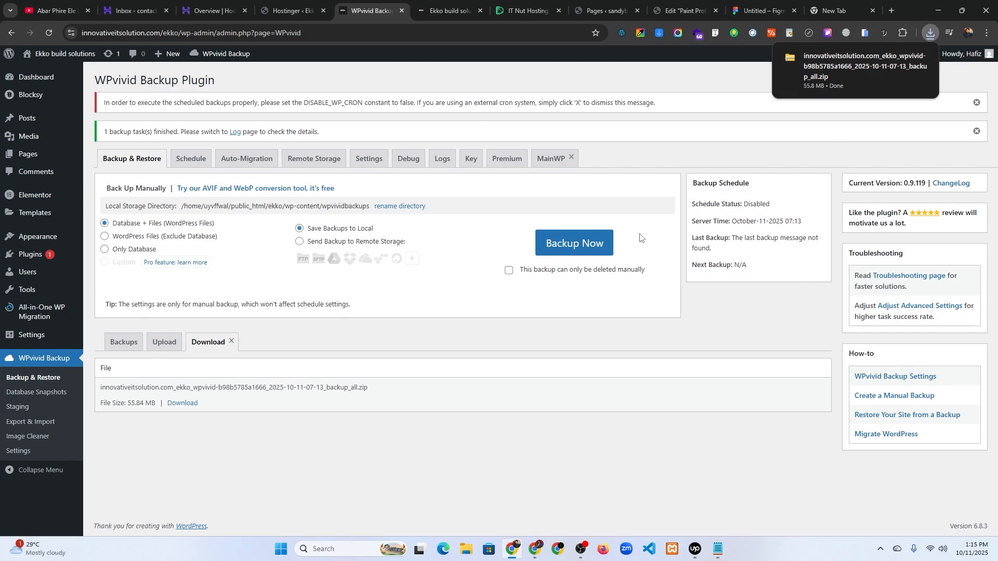
click(291, 10)
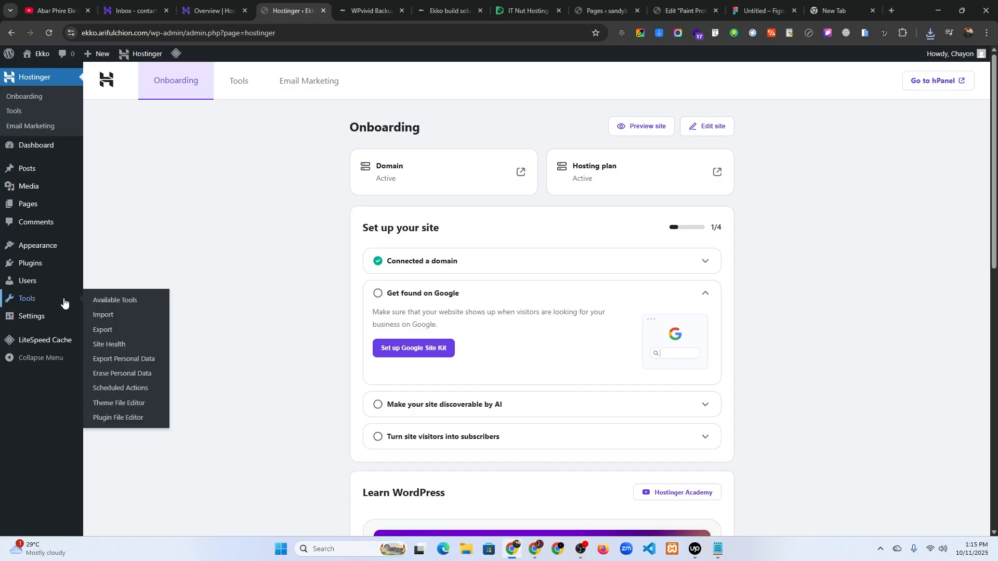
- Search plugins for 'wpvivid', then install and activate WPvivid Backup & Migration on the destination site
mouse_move(24, 269)
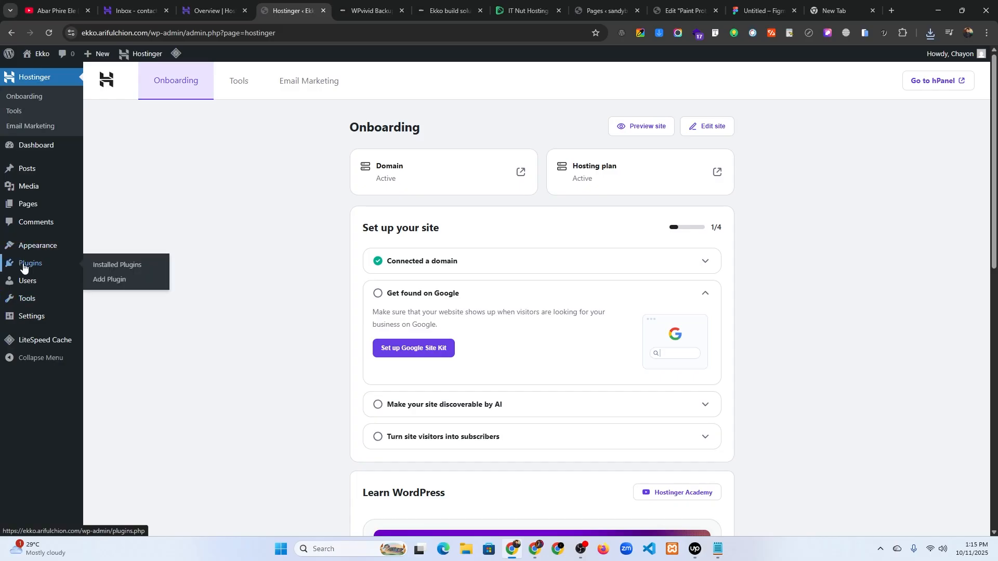
click(122, 279)
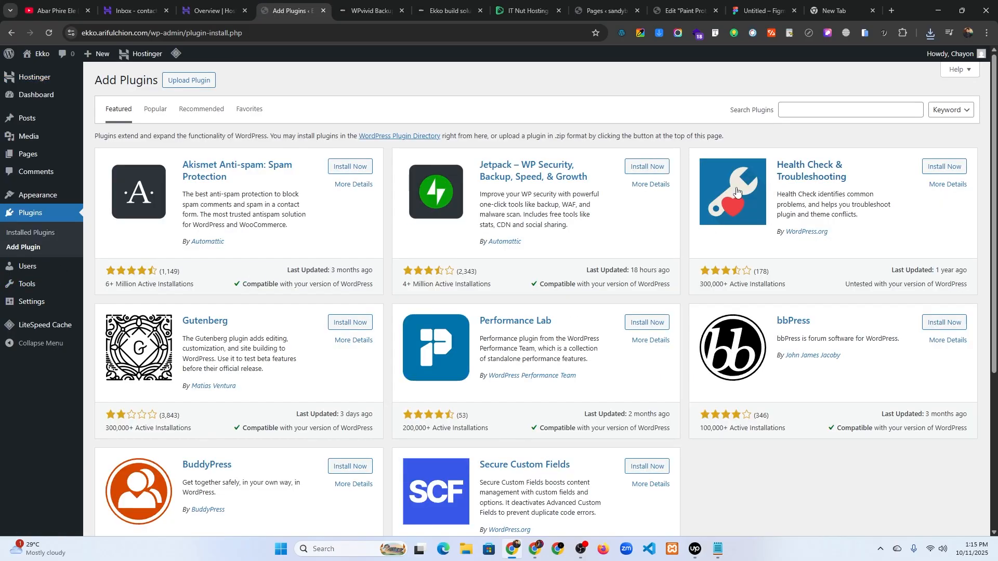
click(797, 110)
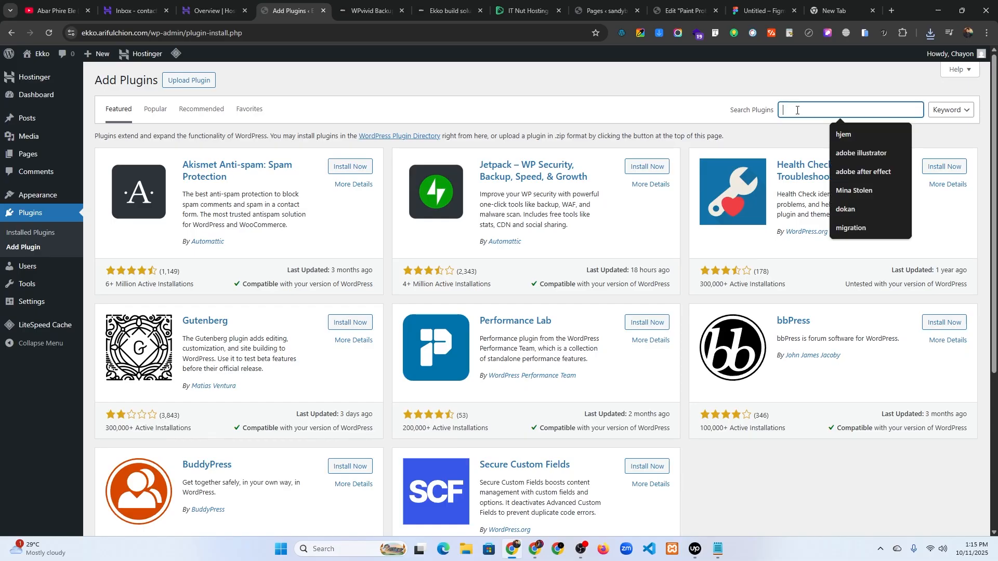
text(wpvivid)
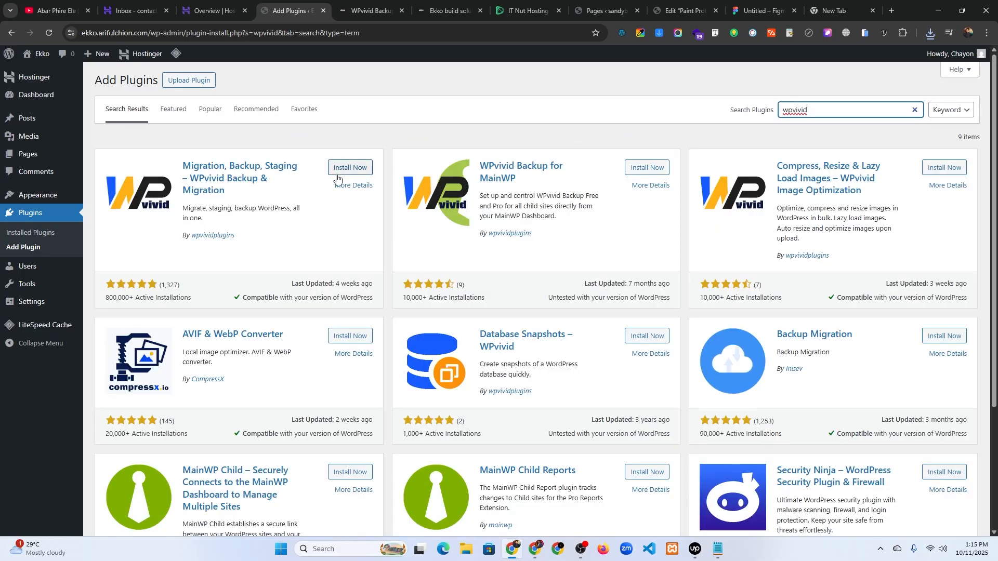
click(343, 168)
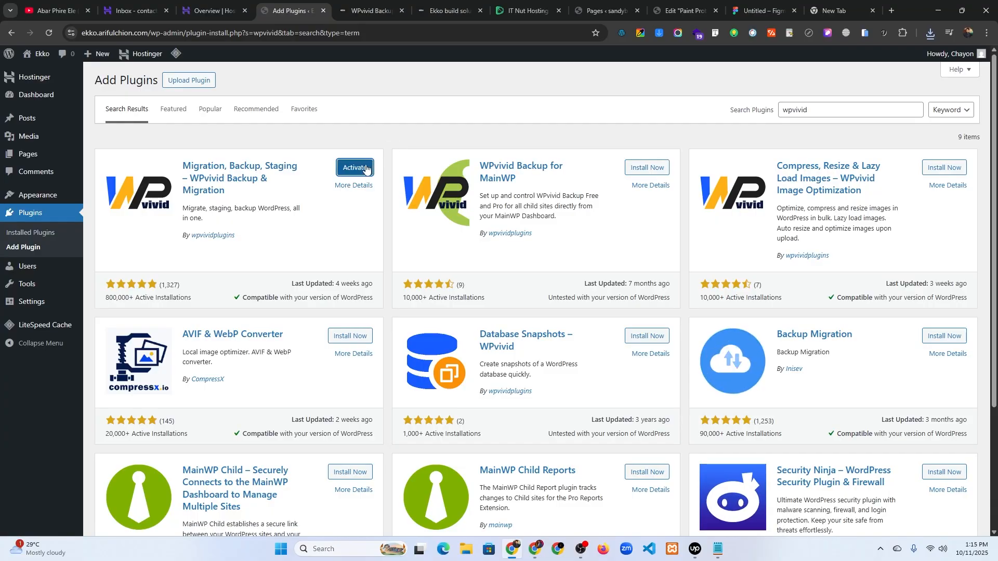
click(366, 168)
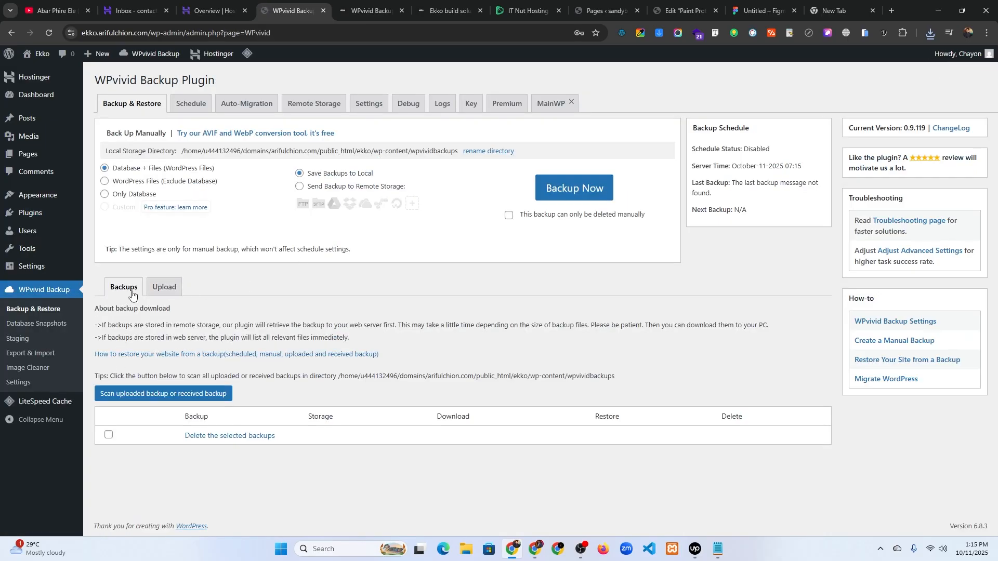
click(160, 293)
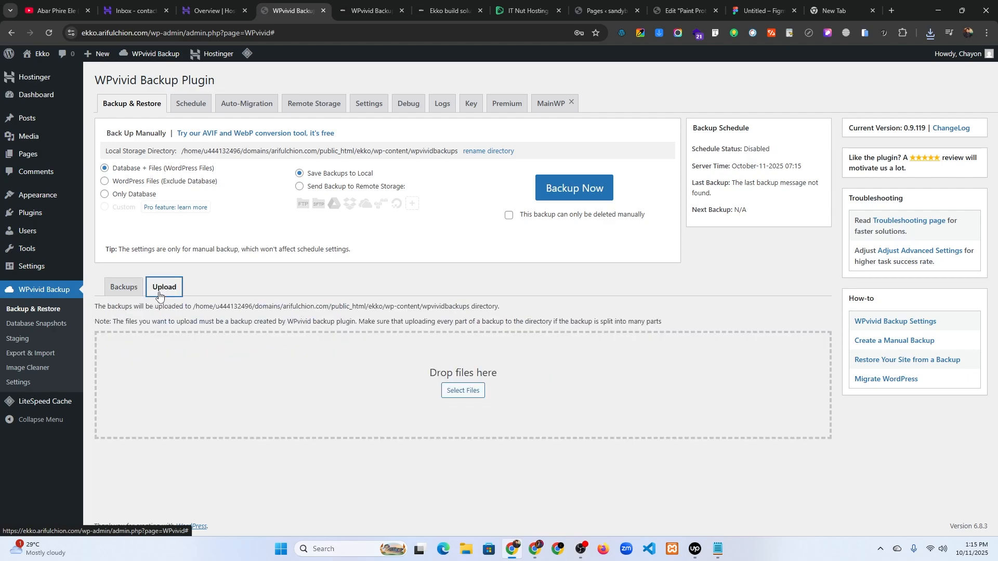
click(459, 392)
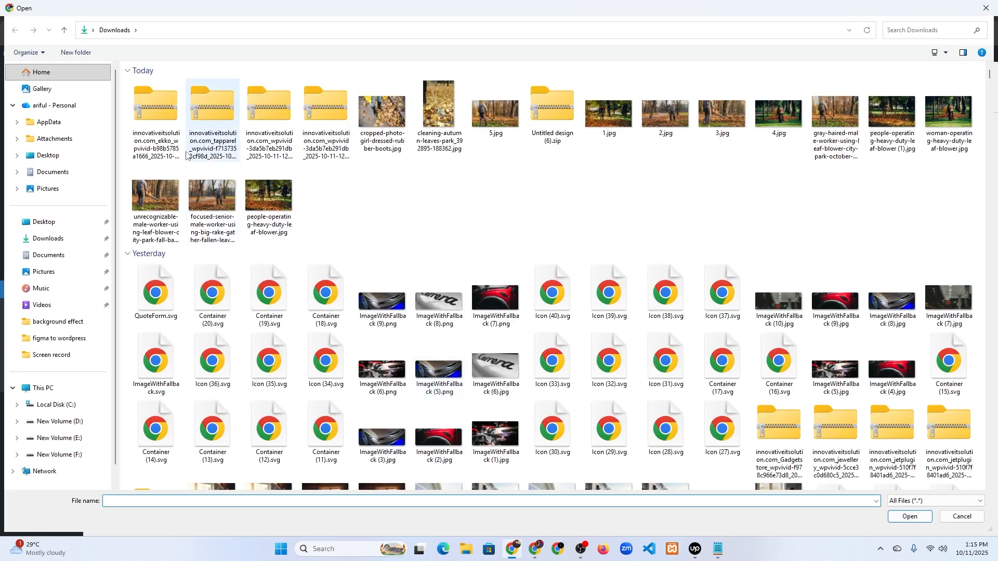
double_click(160, 151)
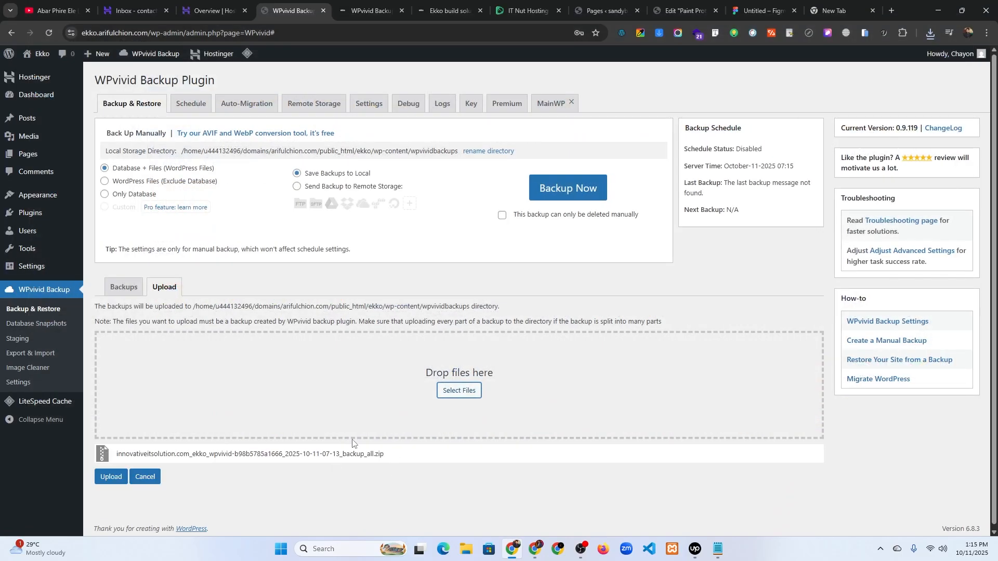
- Upload the queued backup zip and wait for 'The upload has completed'
click(107, 482)
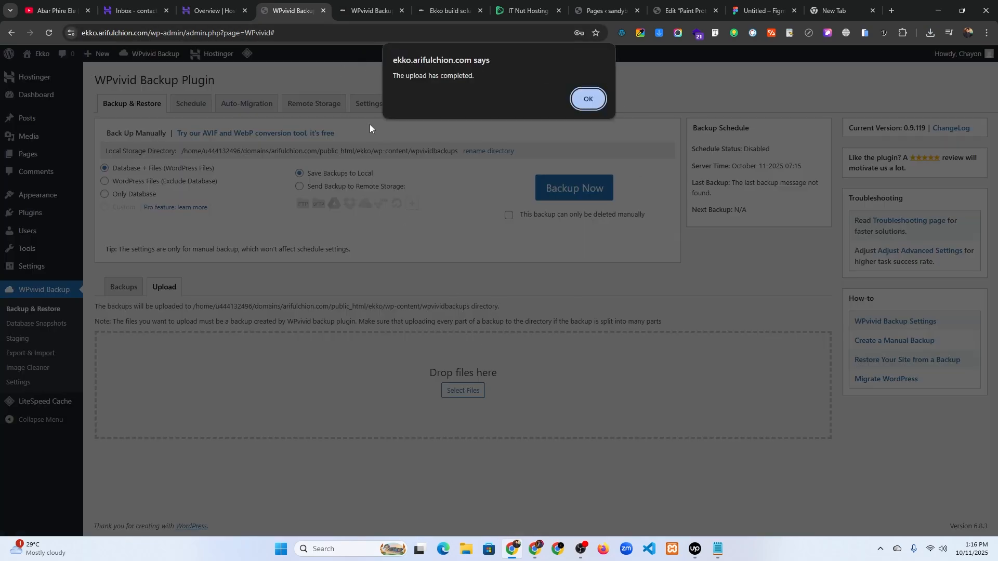
- Restore the destination site from the uploaded Oct-11-2025 07:13 backup, confirming until 'Restore completed successfully'
click(589, 100)
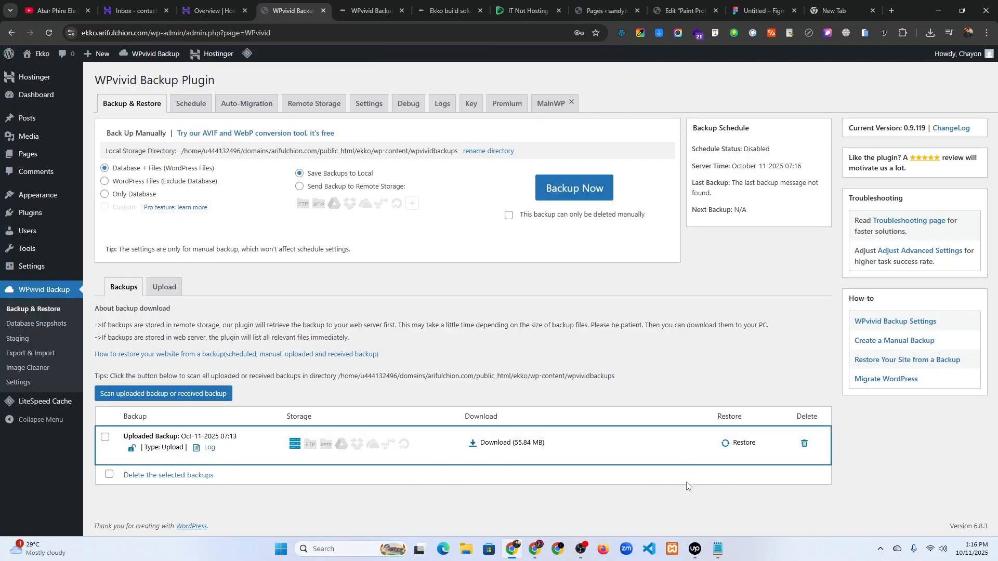
click(734, 448)
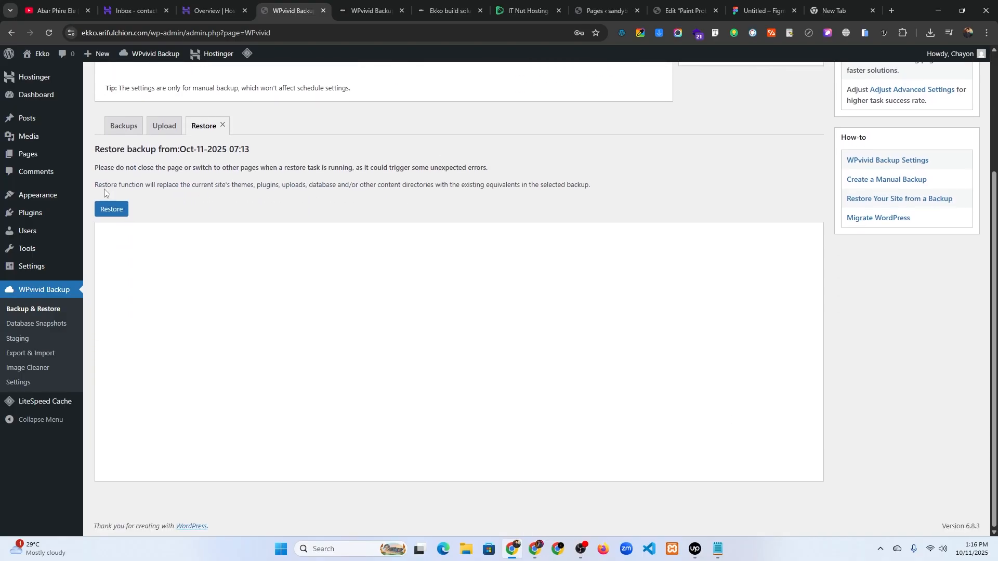
click(110, 210)
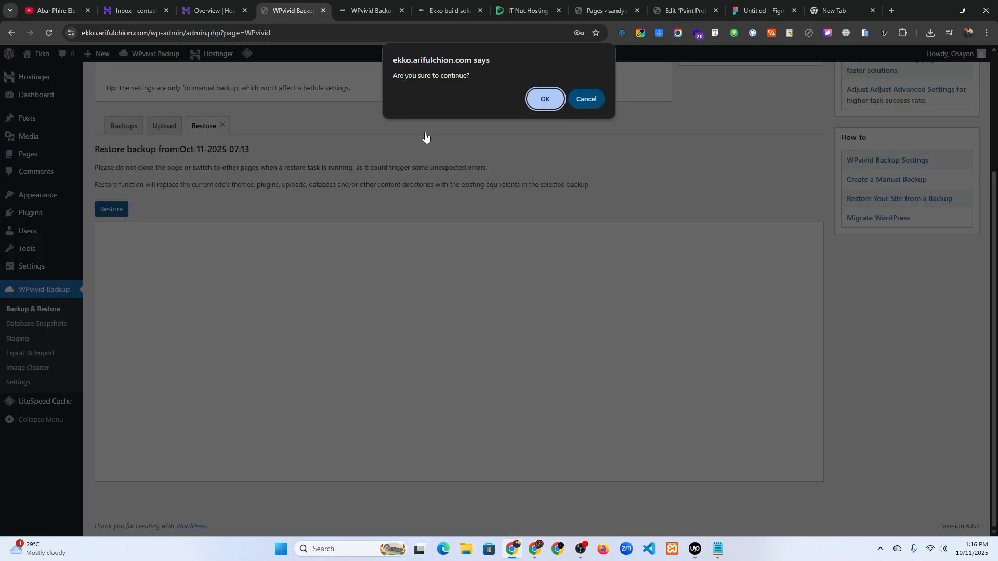
click(545, 100)
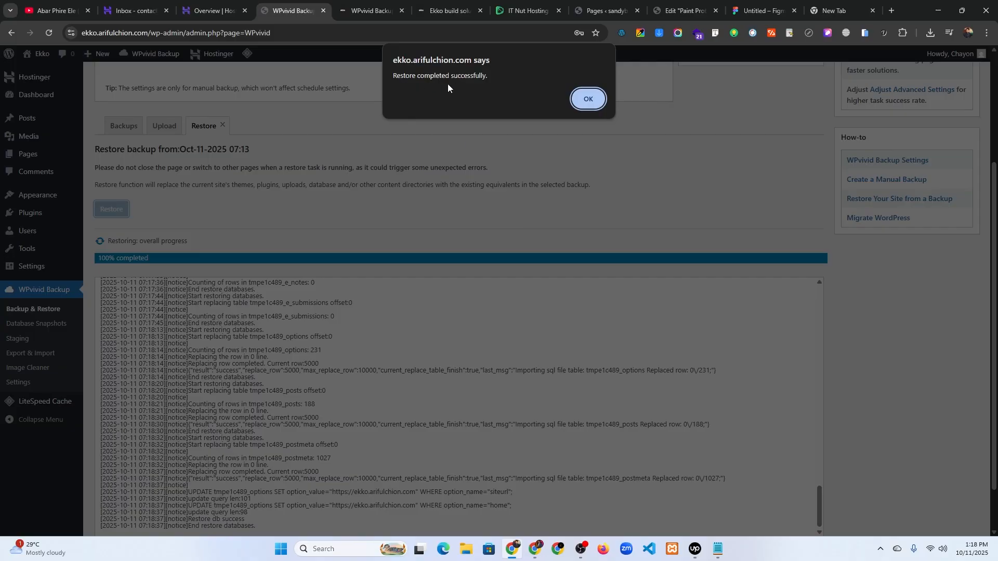
click(585, 100)
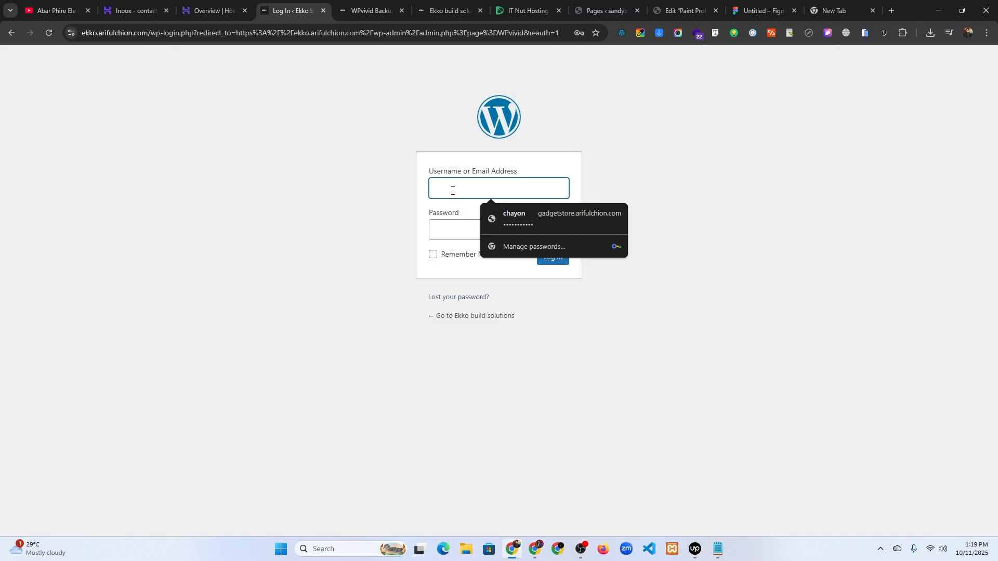
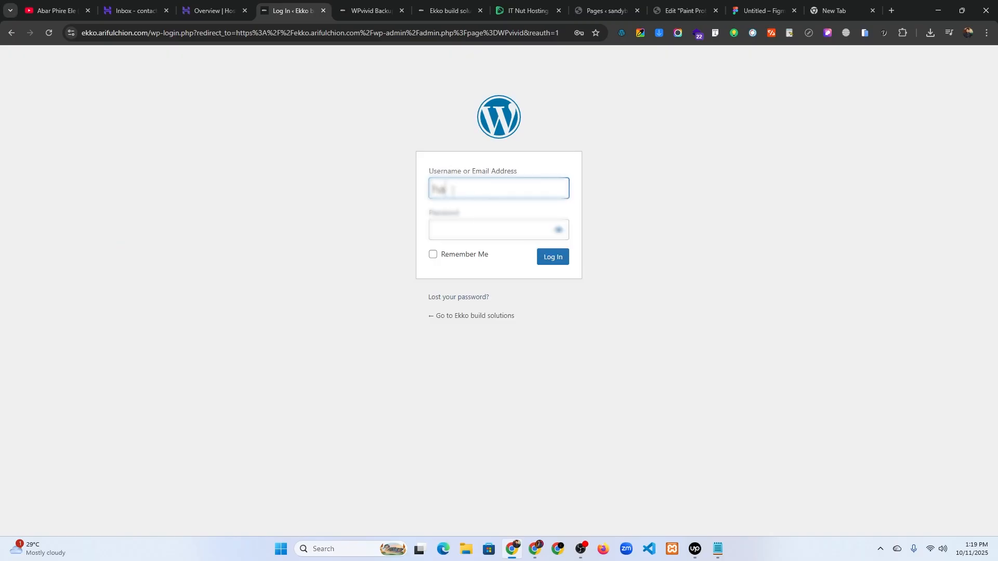
- Log in with the account username and password, dismissing the password warnings and declining to save the password
click(490, 231)
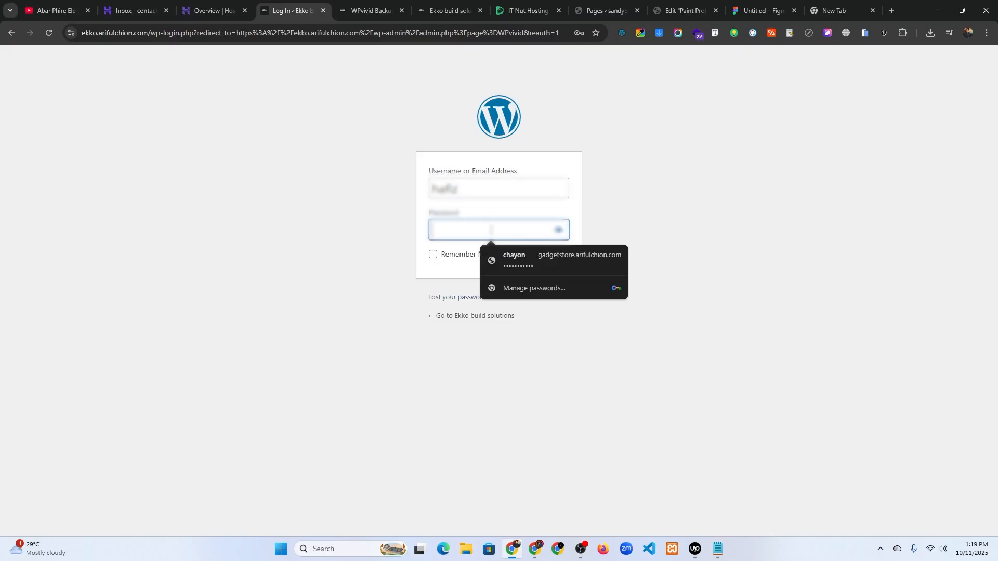
key(ctrl+v)
click(431, 277)
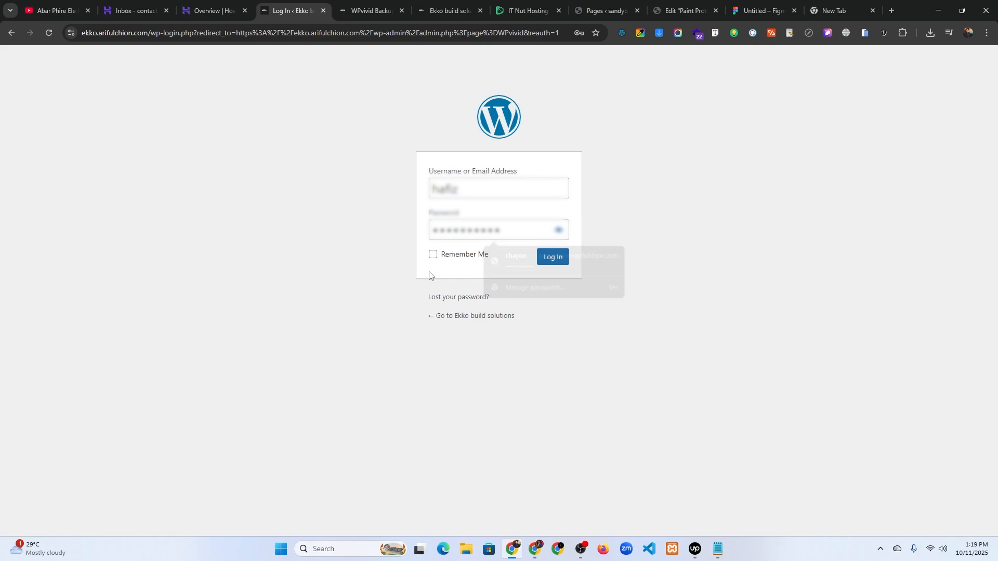
click(552, 259)
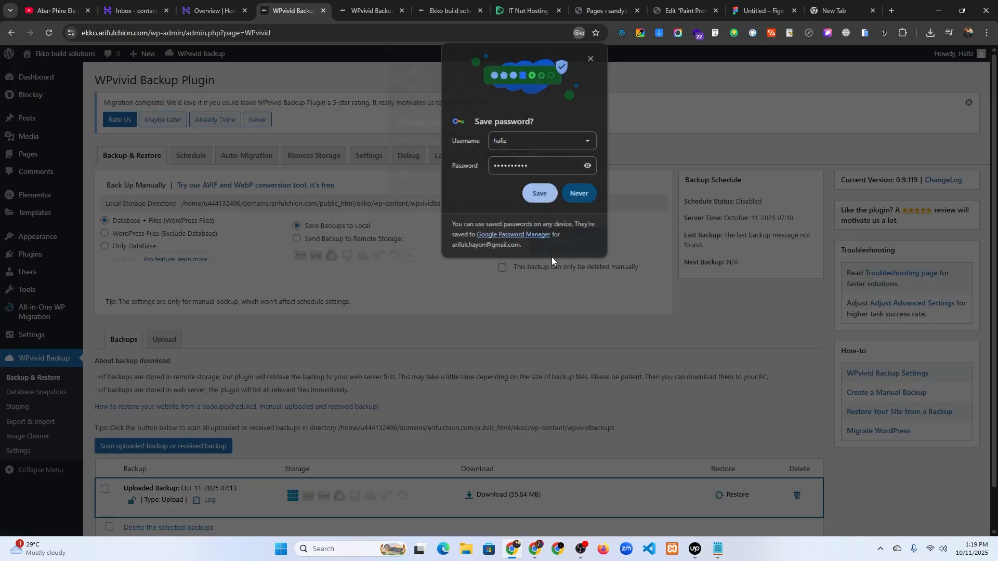
click(582, 180)
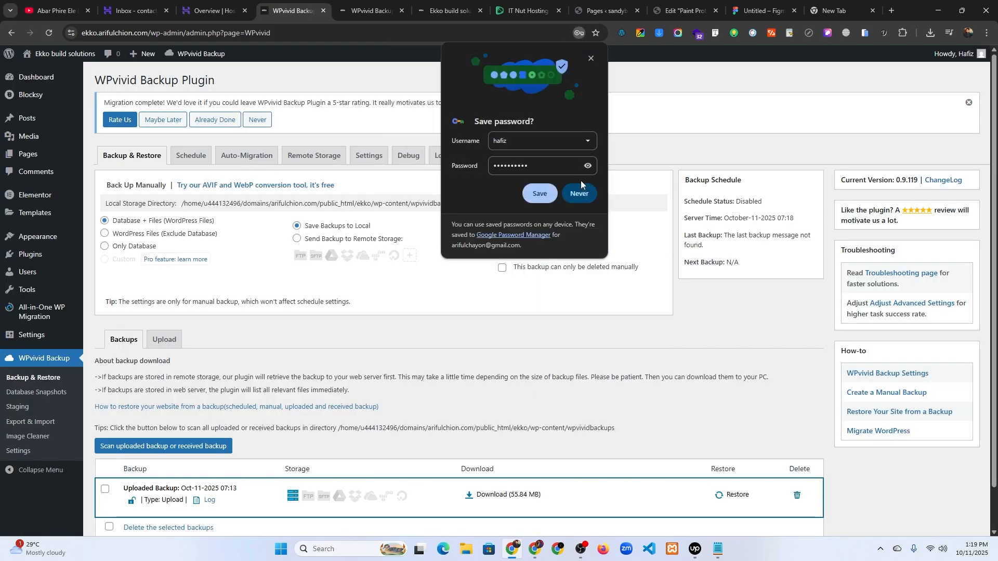
click(591, 59)
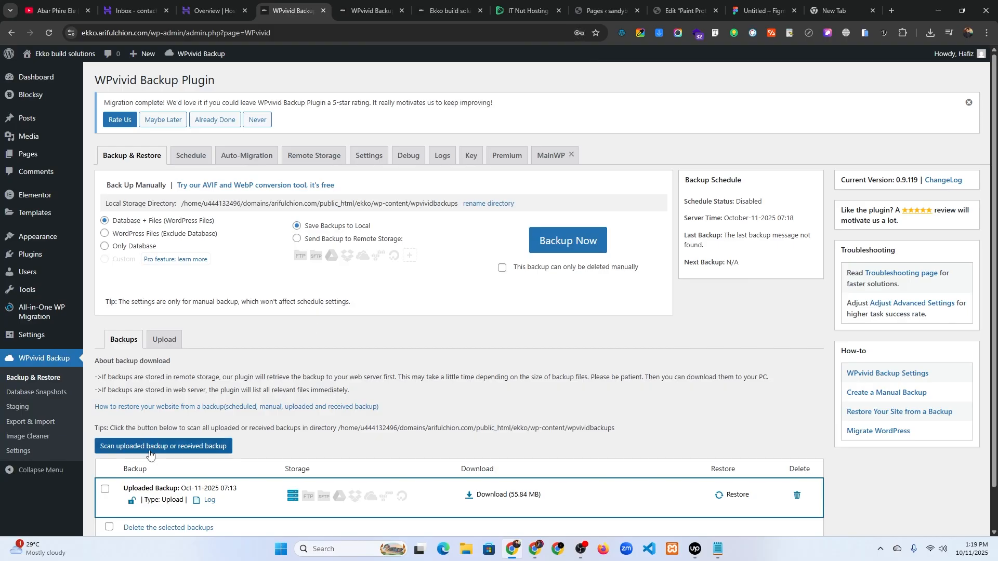
- Open the Ekko build solutions site from the admin bar in a new browser tab
mouse_move(66, 57)
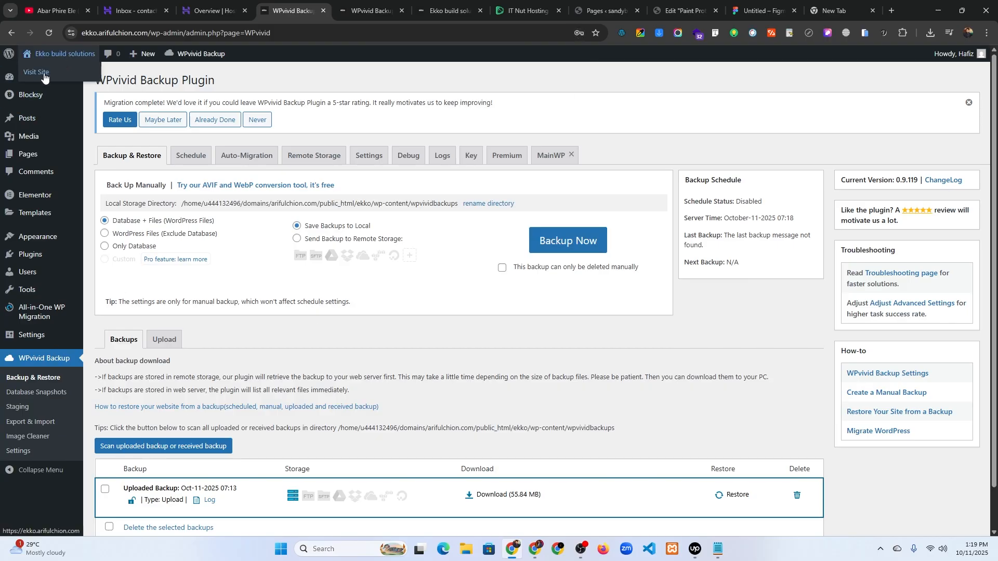
right_click(44, 74)
click(80, 85)
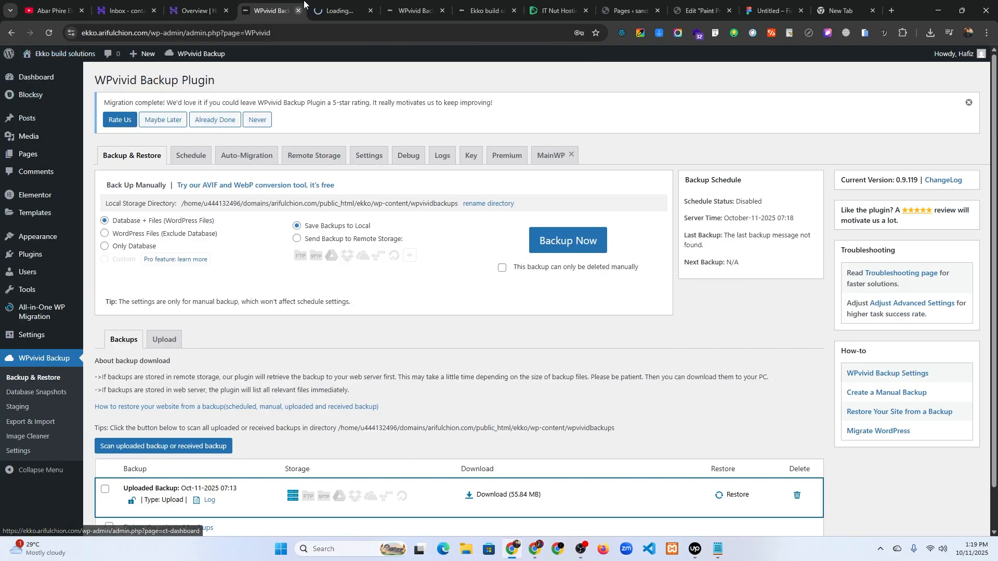
- Scroll through the live Ekko homepage to confirm the migrated site loads
click(341, 11)
scroll(289, 214, down, 2)
scroll(304, 228, down, 10)
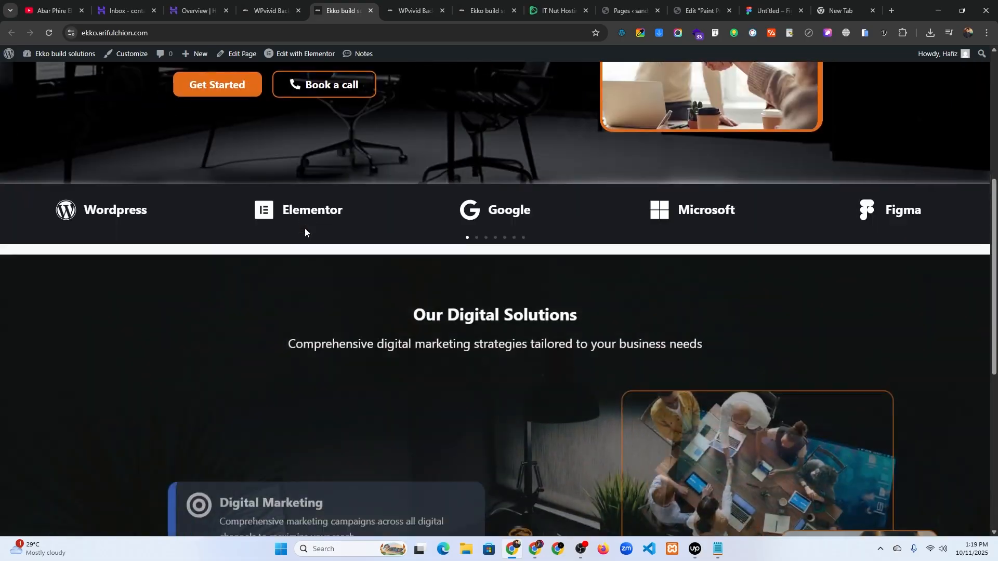
scroll(308, 237, down, 3)
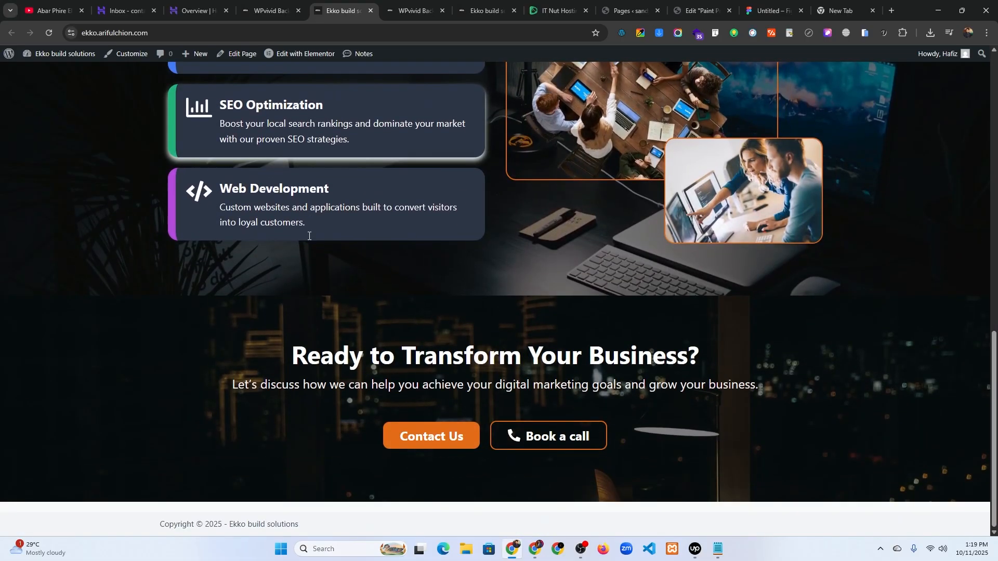
scroll(311, 242, up, 15)
- Check the WordPress Address and Site Address URLs in General Settings
click(268, 11)
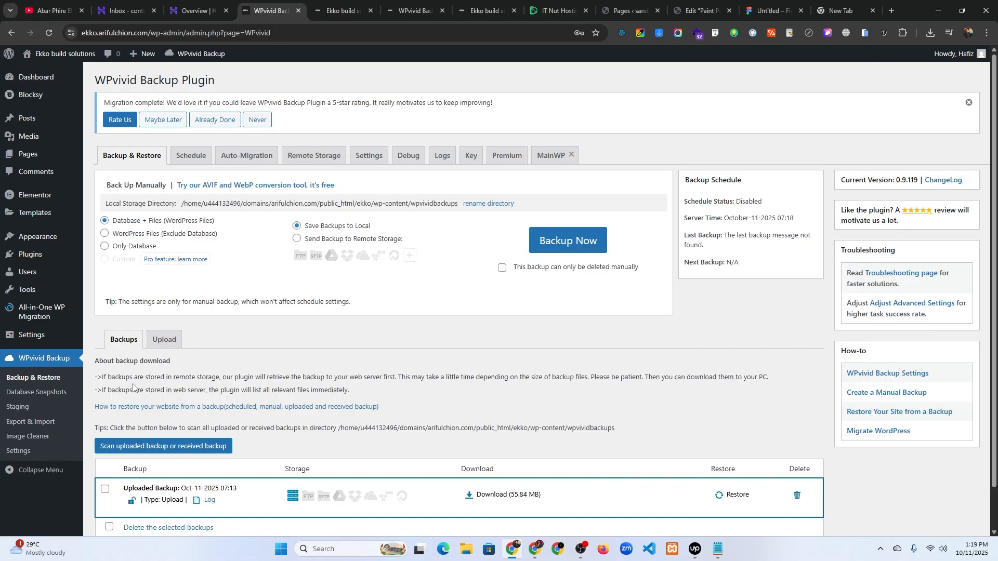
mouse_move(84, 343)
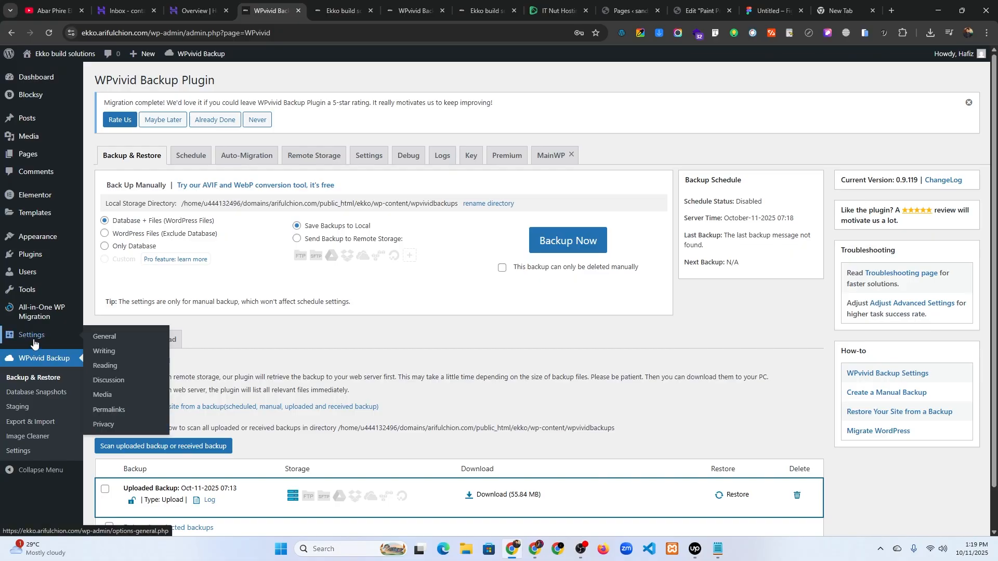
click(101, 346)
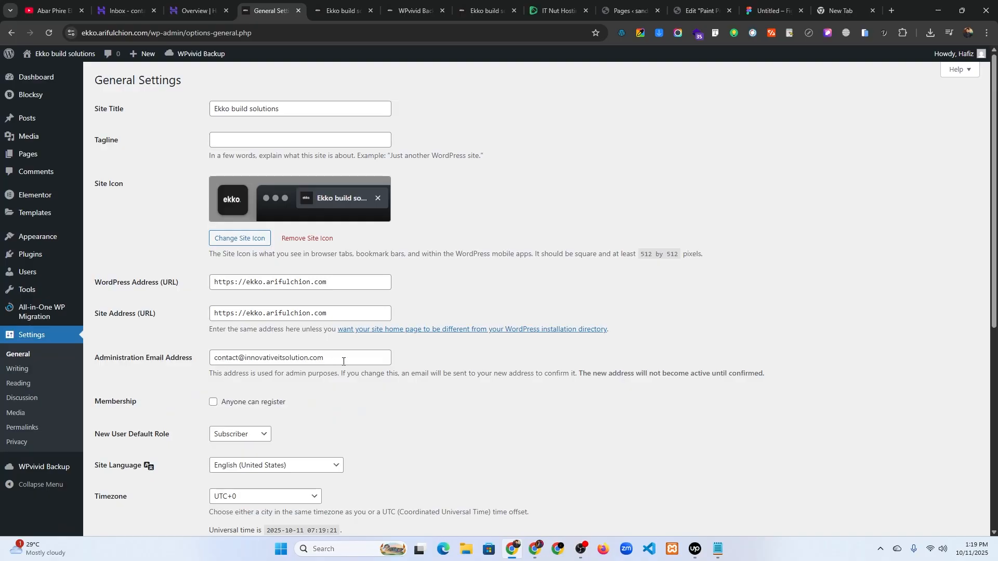
drag(90, 362, 187, 364)
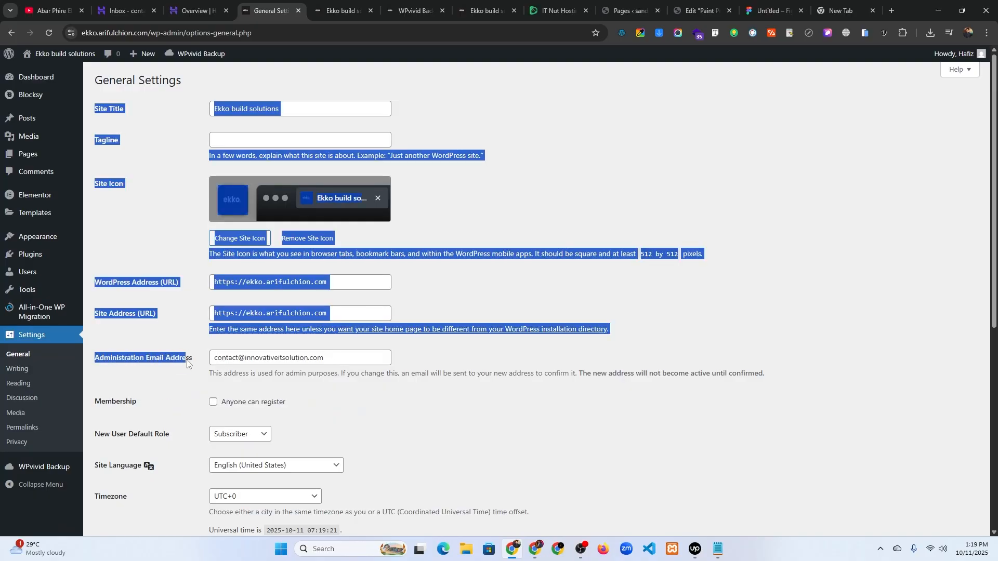
click(191, 347)
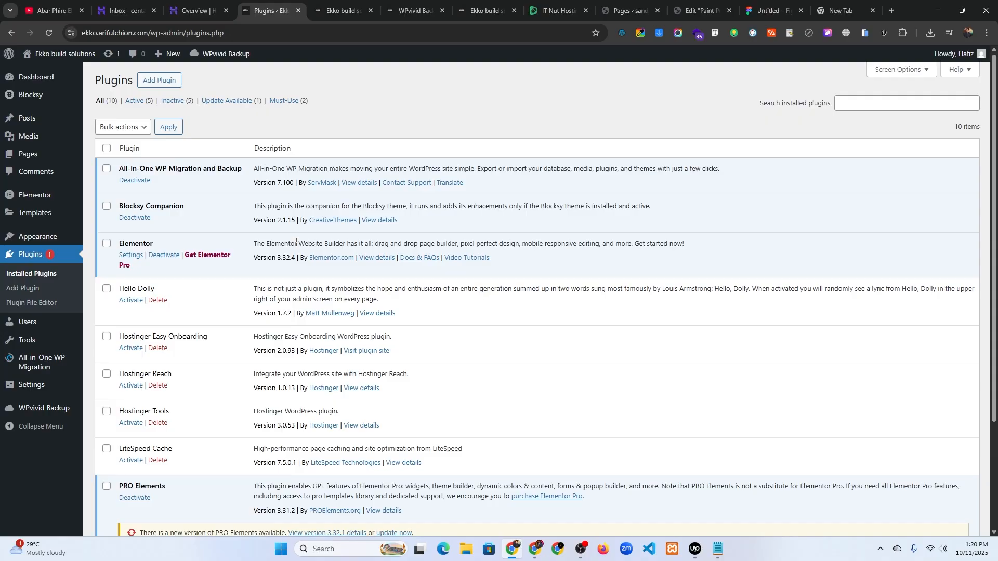
- Check the Ekko homepage's hero, logo carousel and Our Digital Solutions sections
click(341, 10)
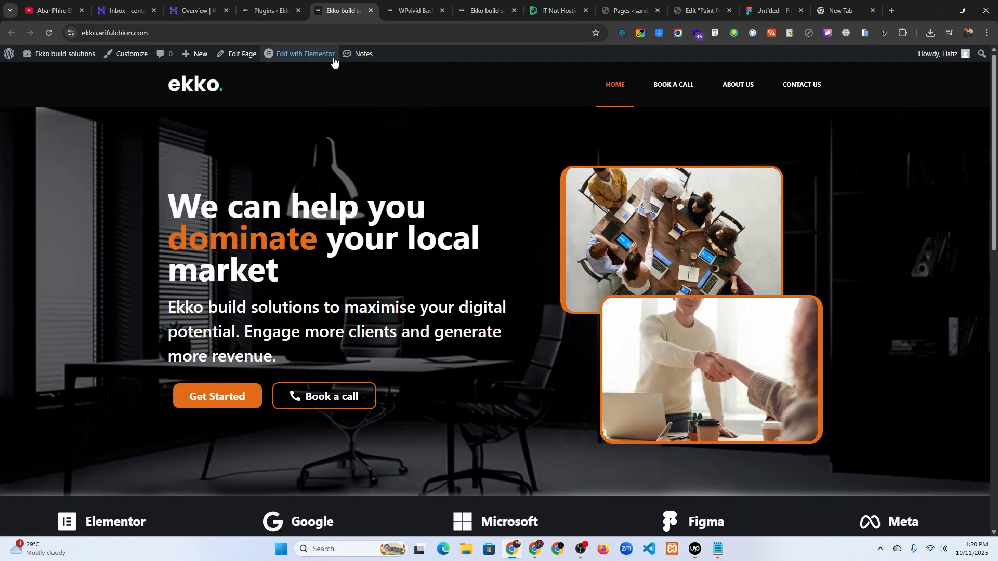
scroll(274, 210, down, 2)
scroll(274, 210, down, 2)
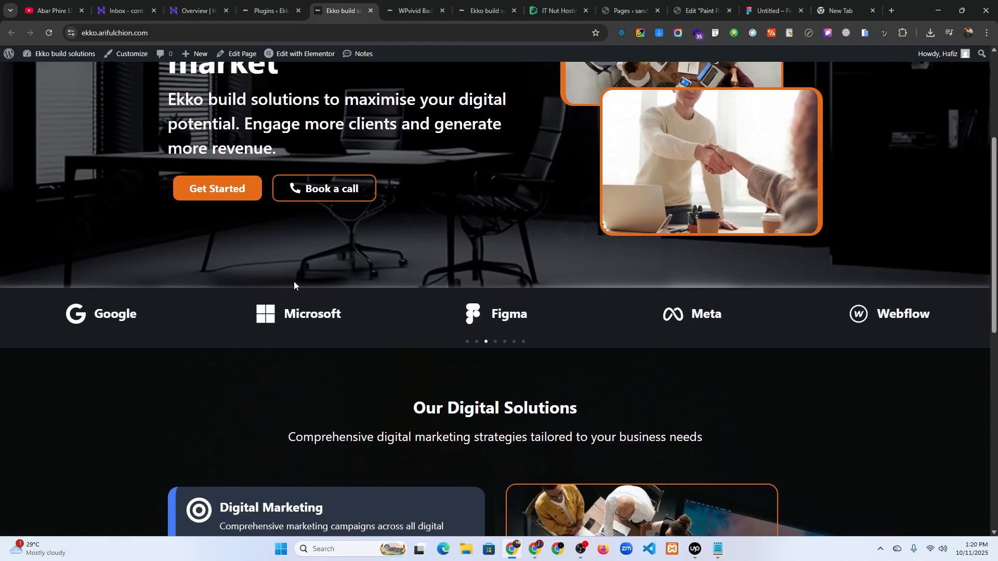
scroll(295, 280, up, 1)
scroll(294, 281, up, 3)
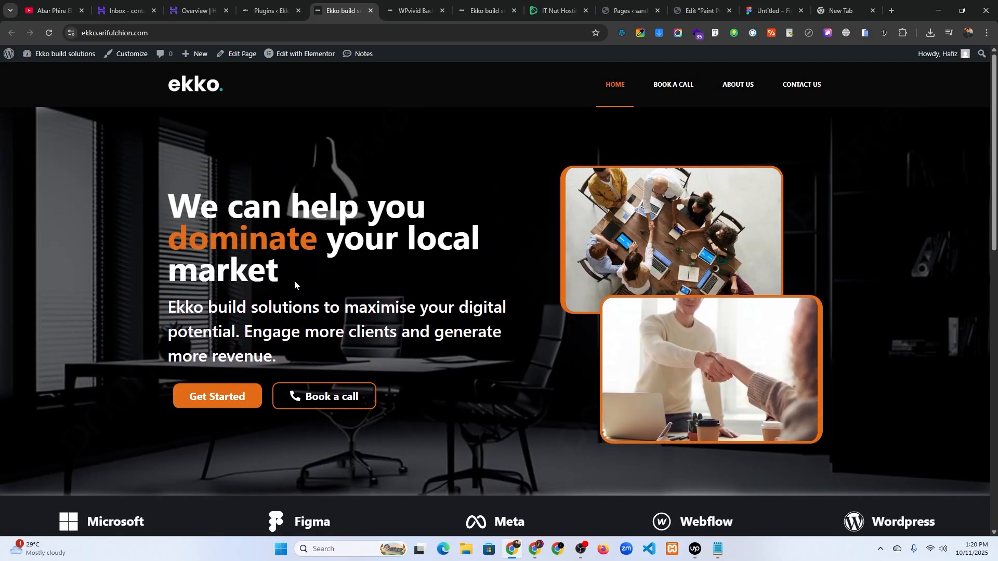
scroll(260, 275, down, 7)
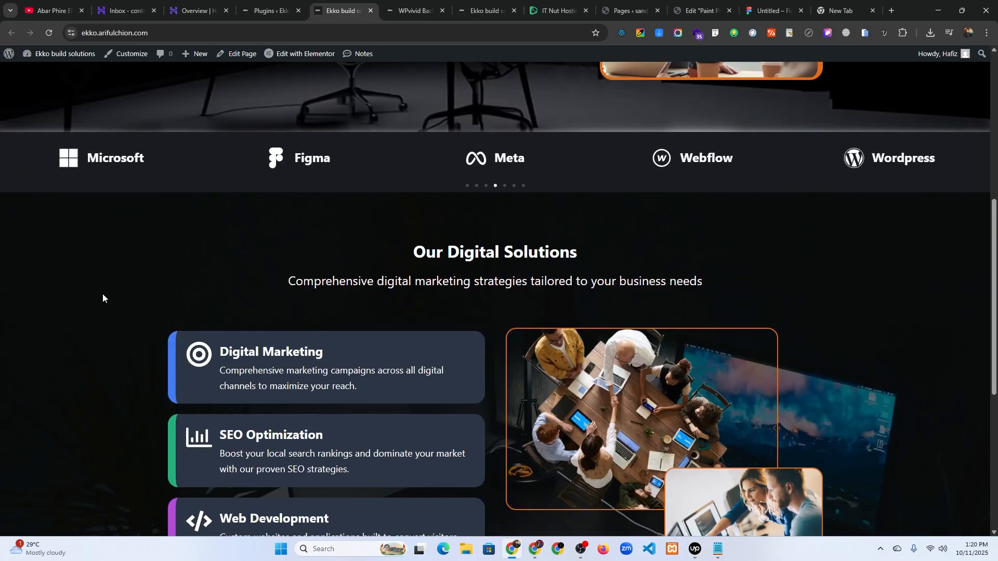
scroll(118, 260, up, 7)
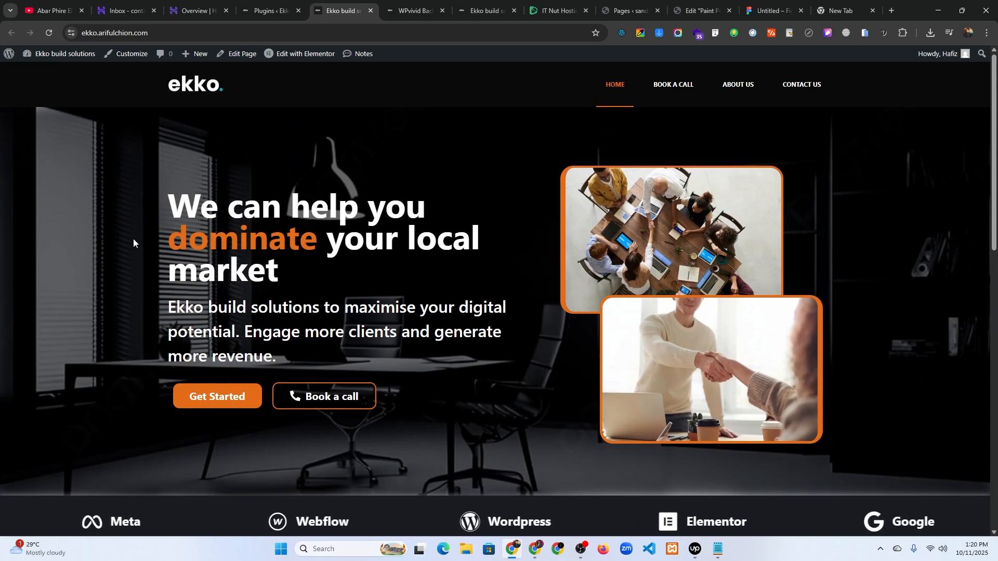
scroll(133, 239, down, 4)
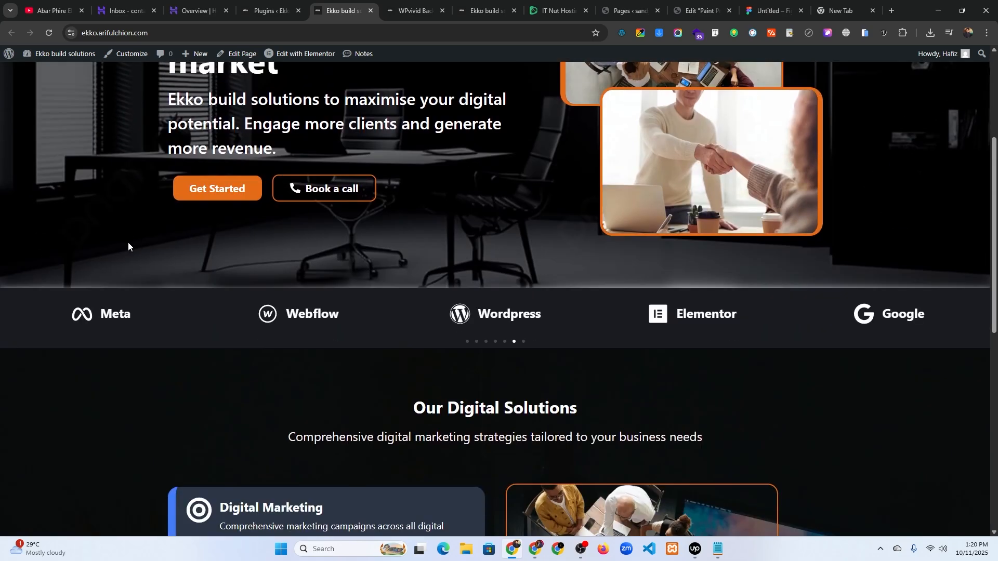
scroll(101, 238, down, 4)
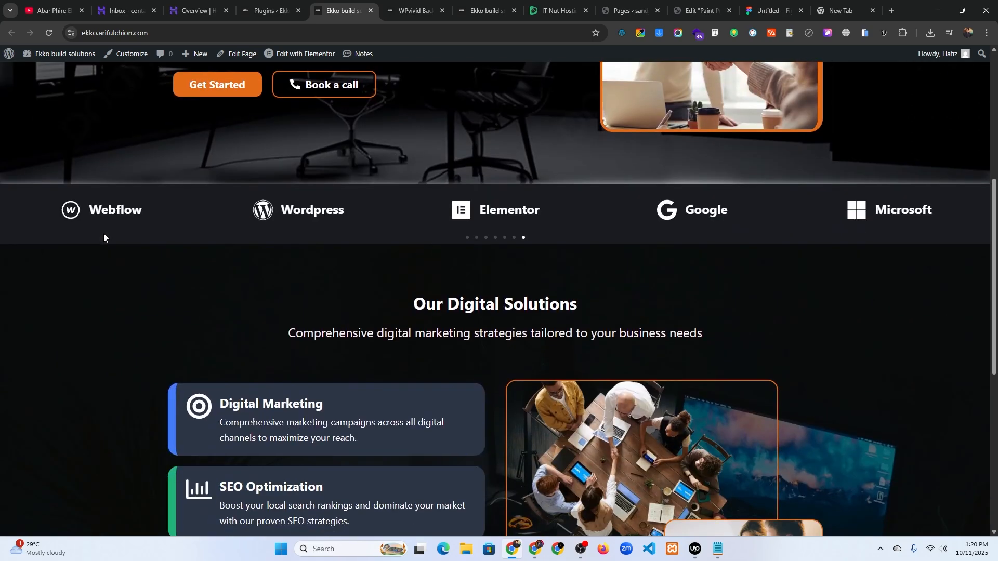